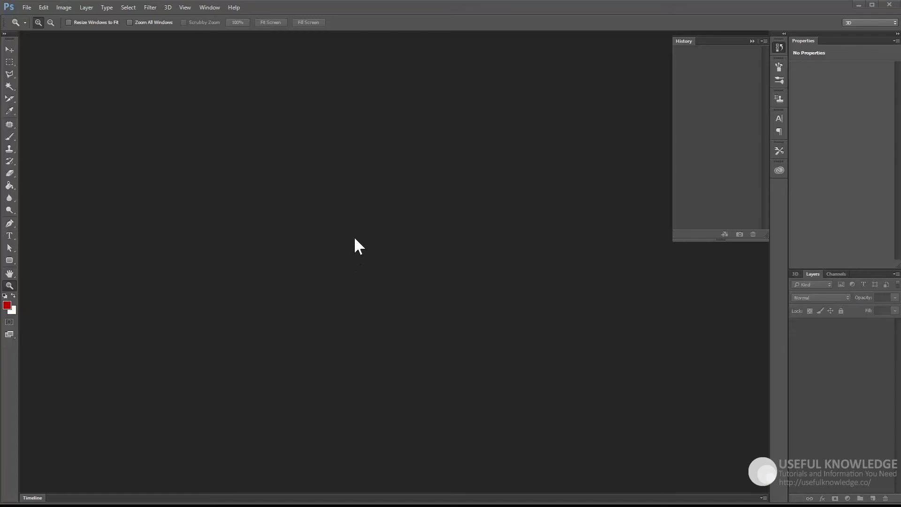
# - Open the preferences, look at the General settings and show the Performance settings
pyautogui.click(43, 8)
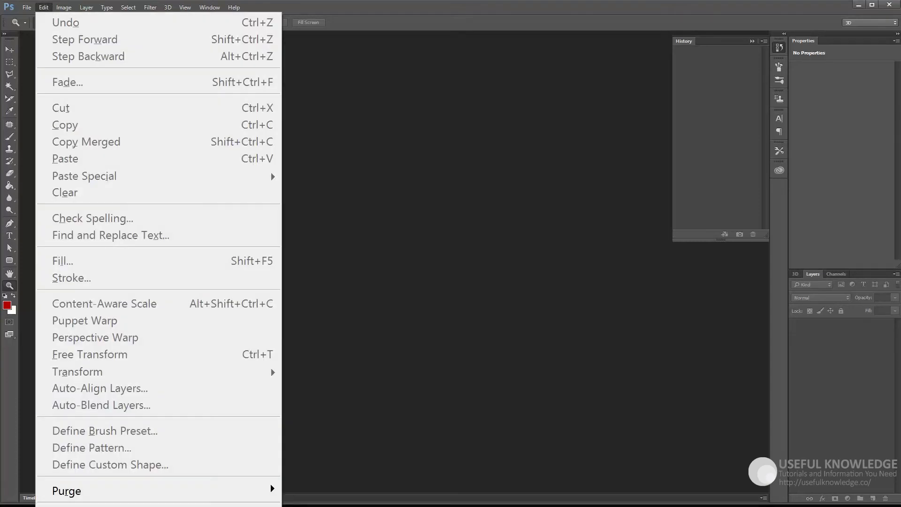
pyautogui.moveTo(188, 504)
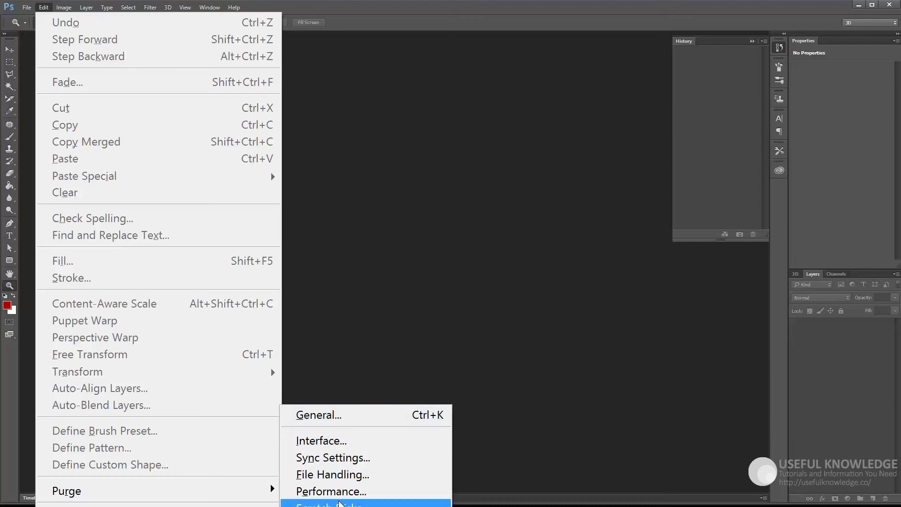
pyautogui.click(341, 498)
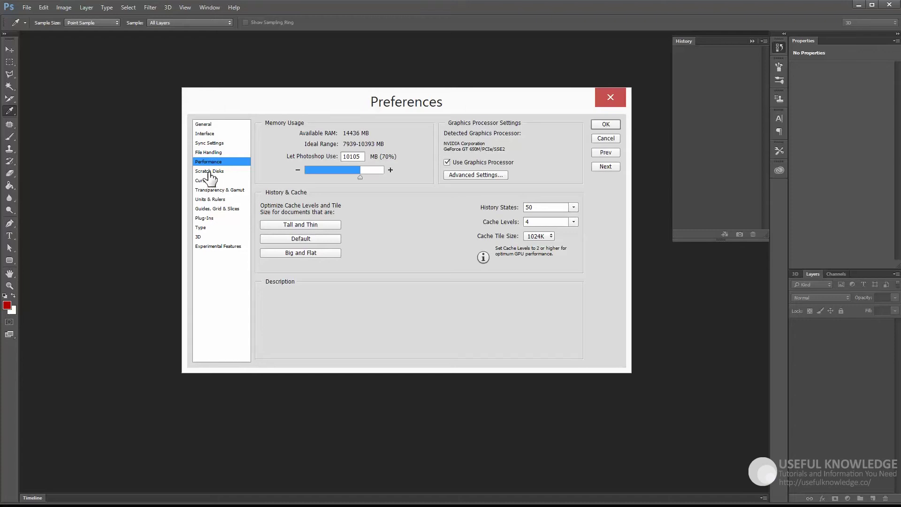
pyautogui.click(206, 126)
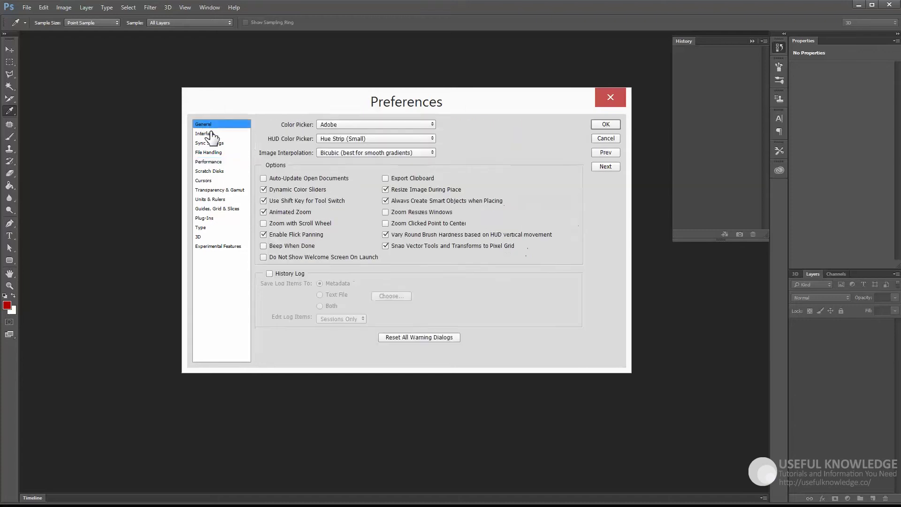
pyautogui.click(218, 162)
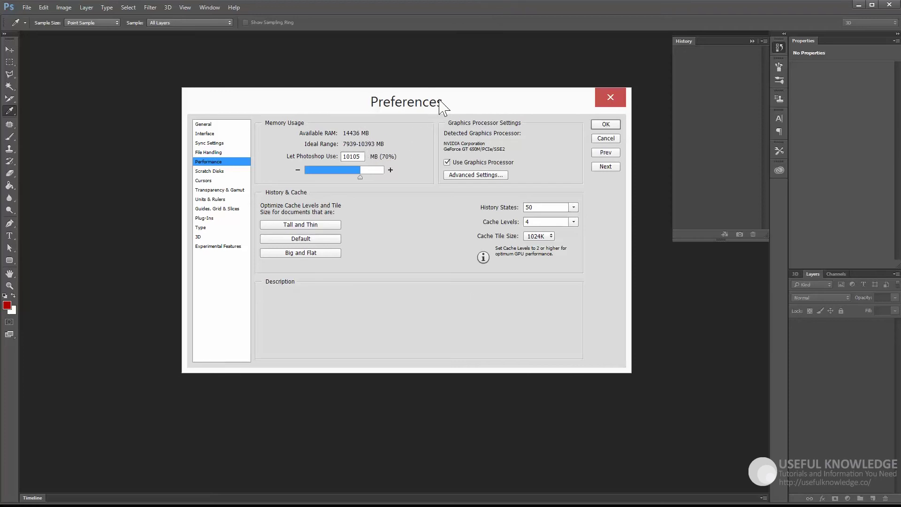
# - Try different memory allocations for the program, ending with a limit of 10080 MB
pyautogui.moveTo(364, 174)
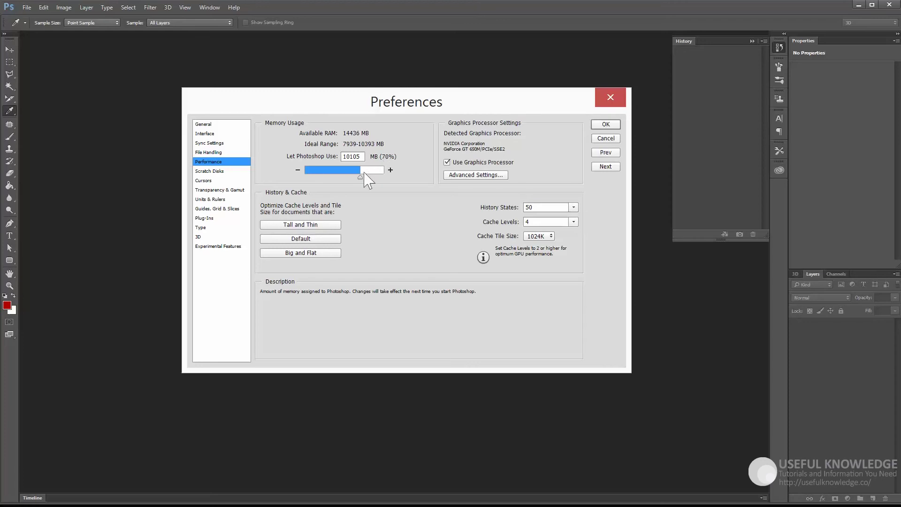
pyautogui.moveTo(361, 178)
pyautogui.mouseDown()
pyautogui.moveTo(379, 179)
pyautogui.moveTo(320, 176)
pyautogui.moveTo(386, 176)
pyautogui.moveTo(324, 173)
pyautogui.moveTo(378, 174)
pyautogui.moveTo(362, 175)
pyautogui.mouseUp()
pyautogui.moveTo(361, 178)
pyautogui.mouseDown()
pyautogui.moveTo(386, 180)
pyautogui.moveTo(364, 174)
pyautogui.mouseUp()
pyautogui.moveTo(364, 178); pyautogui.dragTo(381, 176)
pyautogui.moveTo(380, 178); pyautogui.dragTo(362, 177)
pyautogui.moveTo(361, 178); pyautogui.dragTo(368, 180)
pyautogui.moveTo(368, 178); pyautogui.dragTo(361, 177)
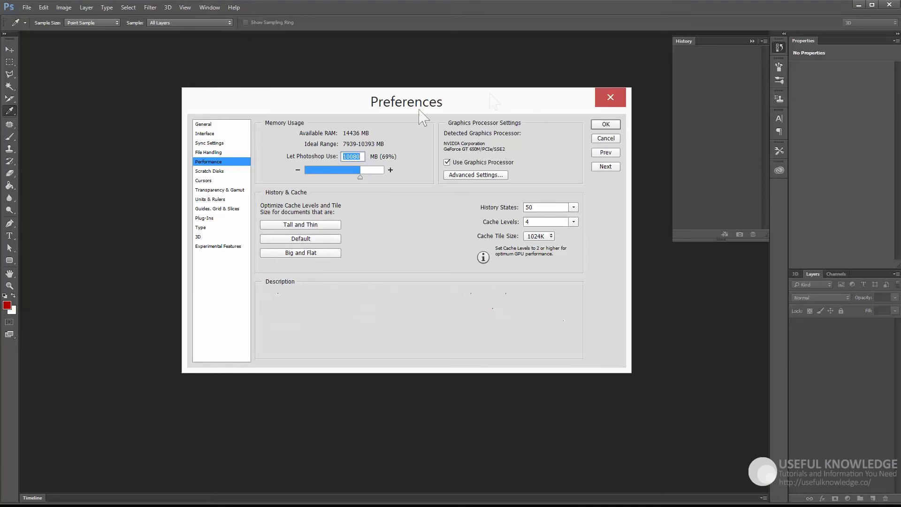
# - Switch the Use Graphics Processor option off and back on
pyautogui.click(448, 162)
pyautogui.click(449, 162)
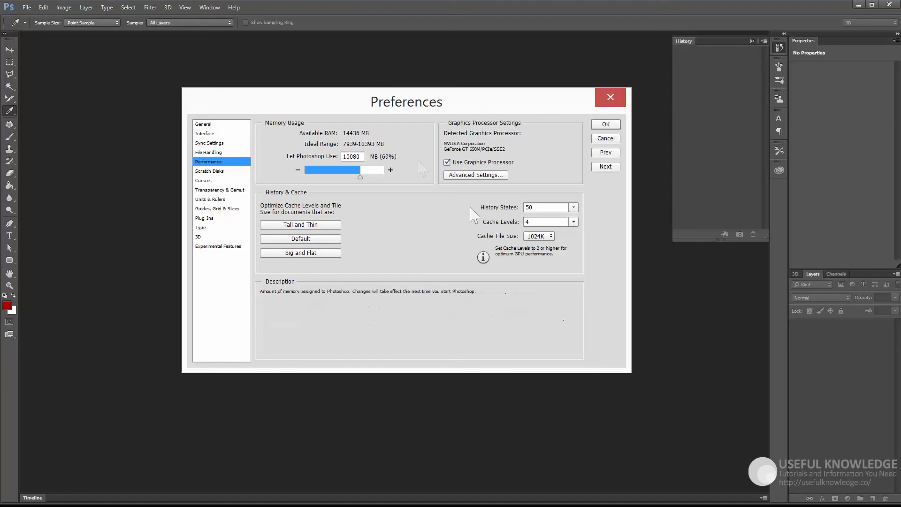
pyautogui.click(446, 163)
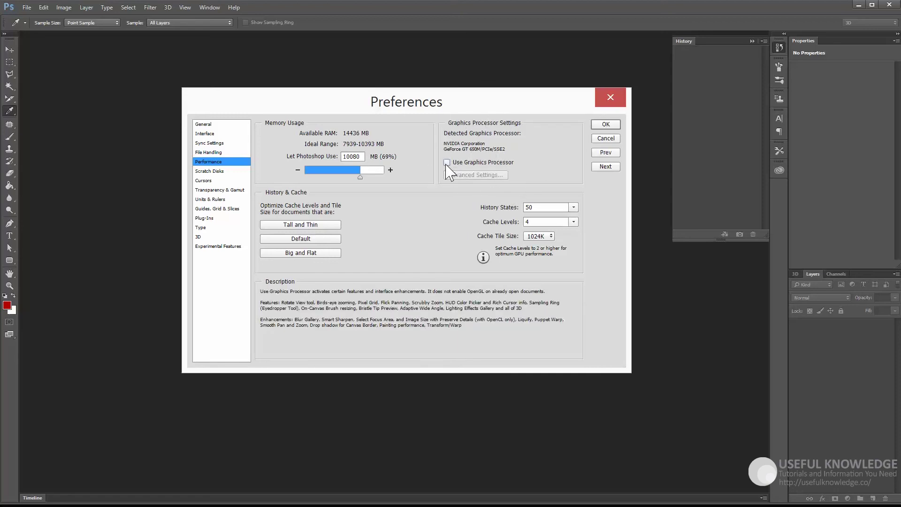
pyautogui.click(447, 163)
# - In the advanced graphics processor settings, try the Advanced drawing mode, settle on Normal and confirm
pyautogui.click(463, 176)
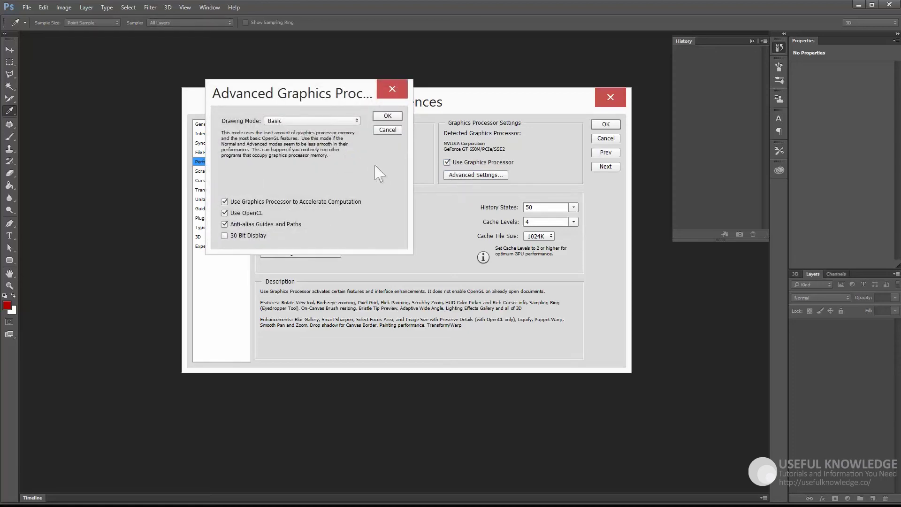
pyautogui.click(312, 121)
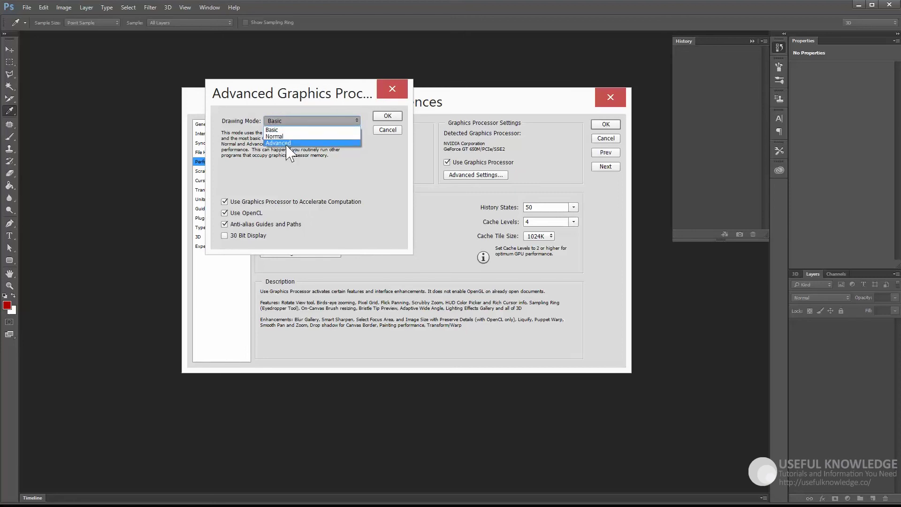
pyautogui.click(289, 143)
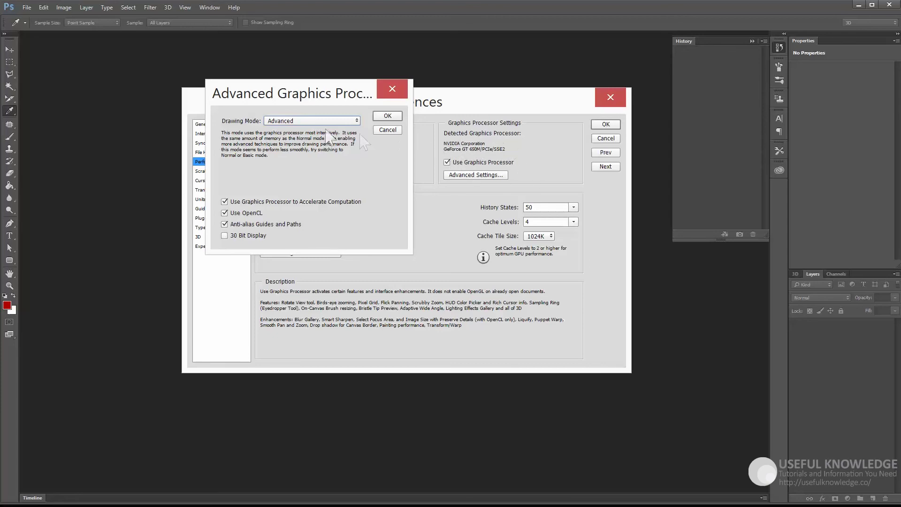
pyautogui.click(323, 121)
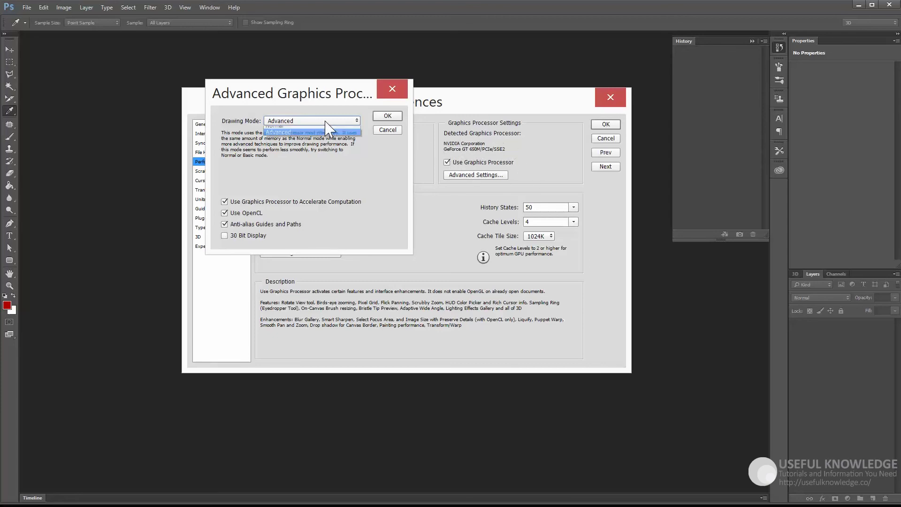
pyautogui.click(275, 137)
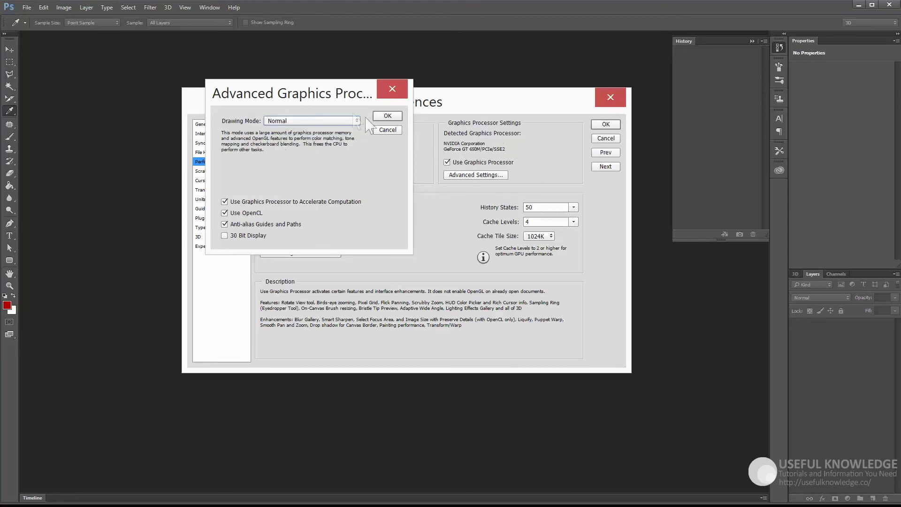
pyautogui.click(396, 117)
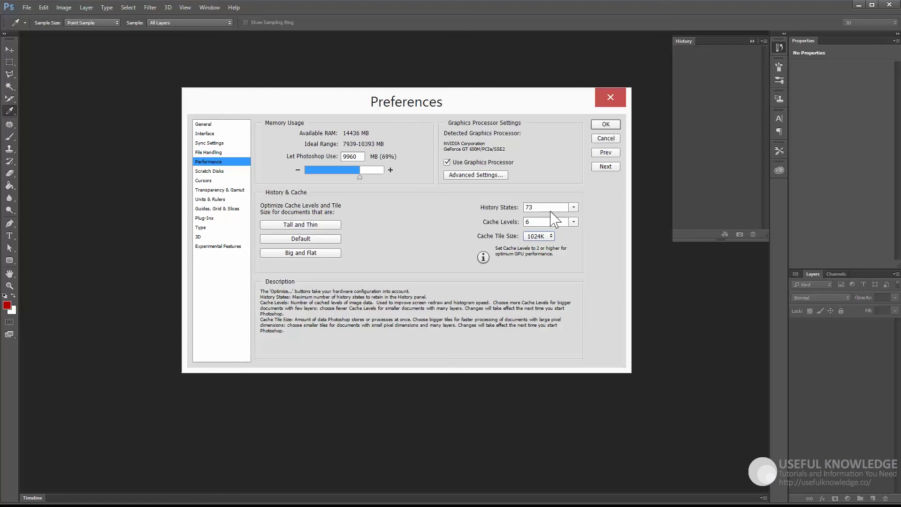
# - Set History States to 53, and collapse and reopen the History panel
pyautogui.click(574, 208)
pyautogui.moveTo(573, 220); pyautogui.dragTo(568, 219)
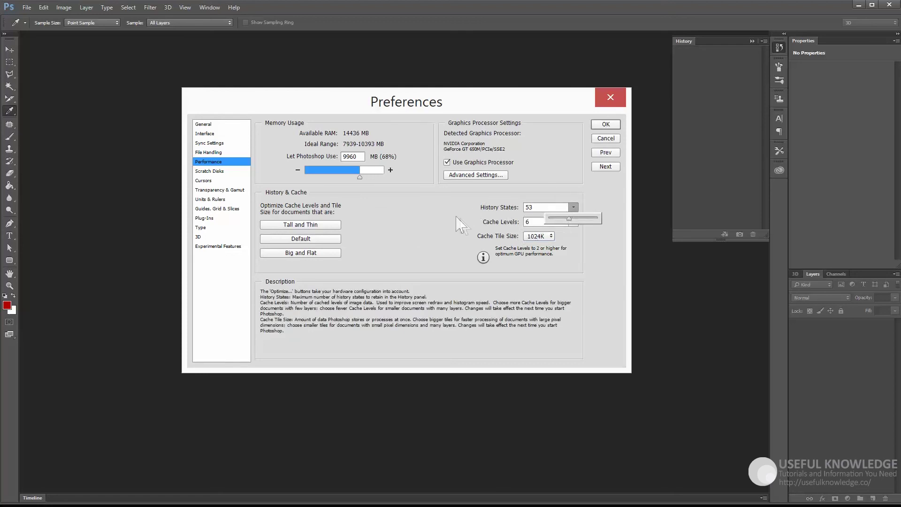
pyautogui.click(599, 245)
pyautogui.click(751, 41)
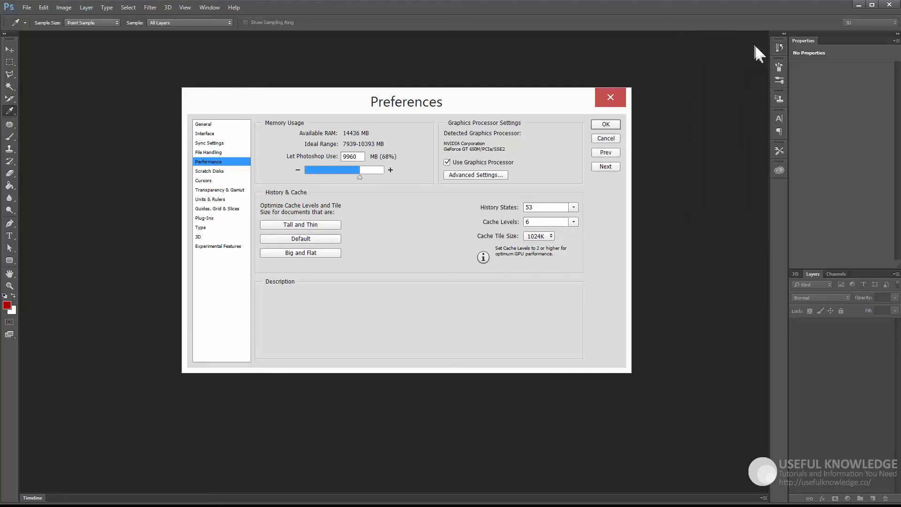
pyautogui.click(779, 47)
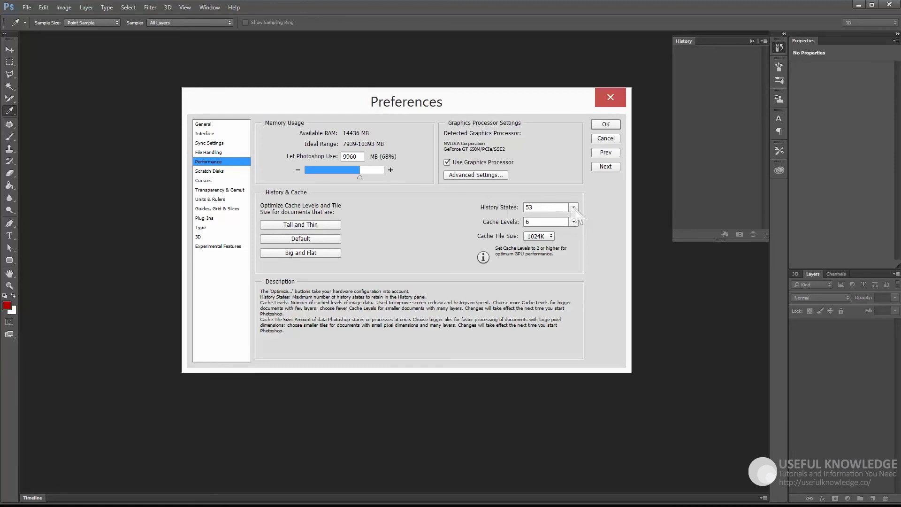
# - Try higher History States values such as 99 and 134, and bring the number back to 55
pyautogui.click(574, 208)
pyautogui.moveTo(576, 217); pyautogui.dragTo(584, 218)
pyautogui.click(582, 185)
pyautogui.click(573, 207)
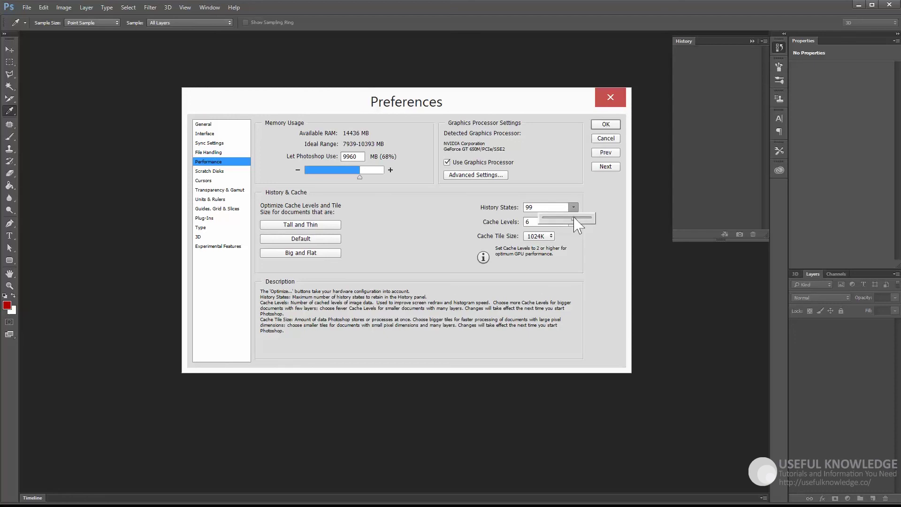
pyautogui.moveTo(573, 218); pyautogui.dragTo(575, 218)
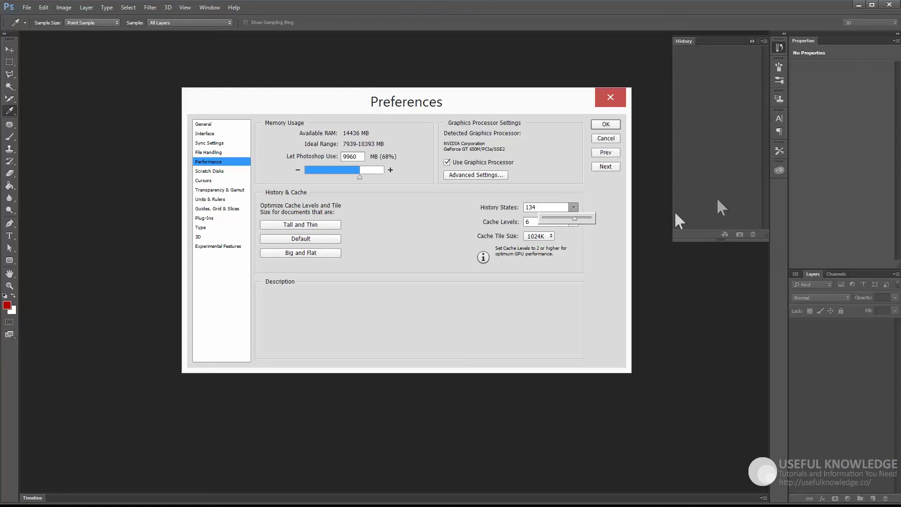
pyautogui.moveTo(571, 219); pyautogui.dragTo(563, 218)
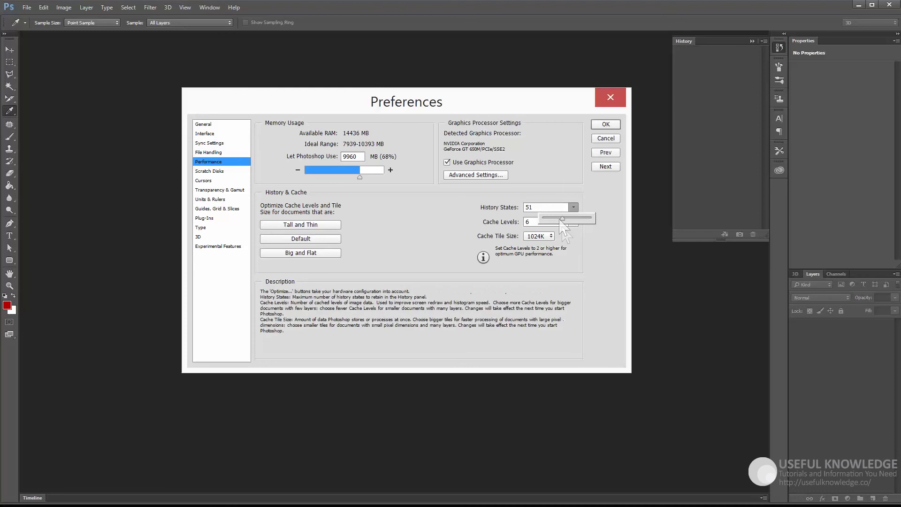
pyautogui.moveTo(562, 218); pyautogui.dragTo(564, 219)
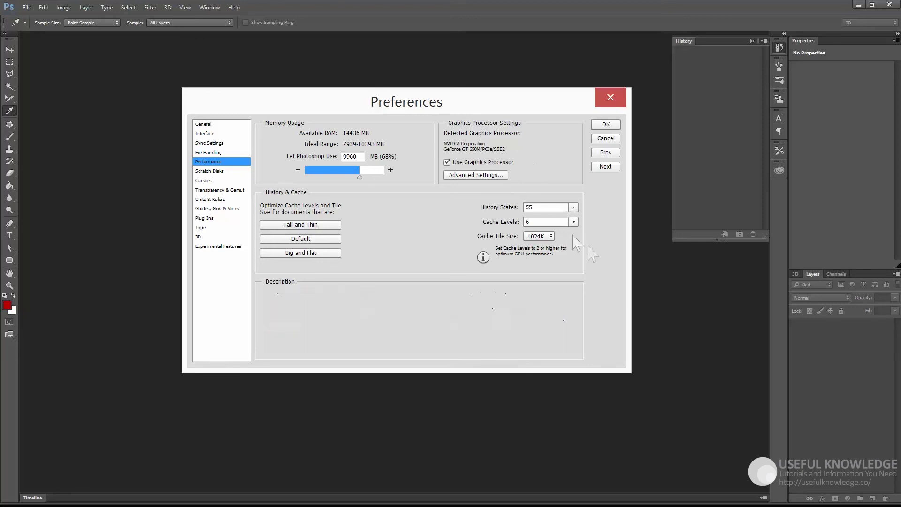
# - Set Cache Levels to 5
pyautogui.click(574, 222)
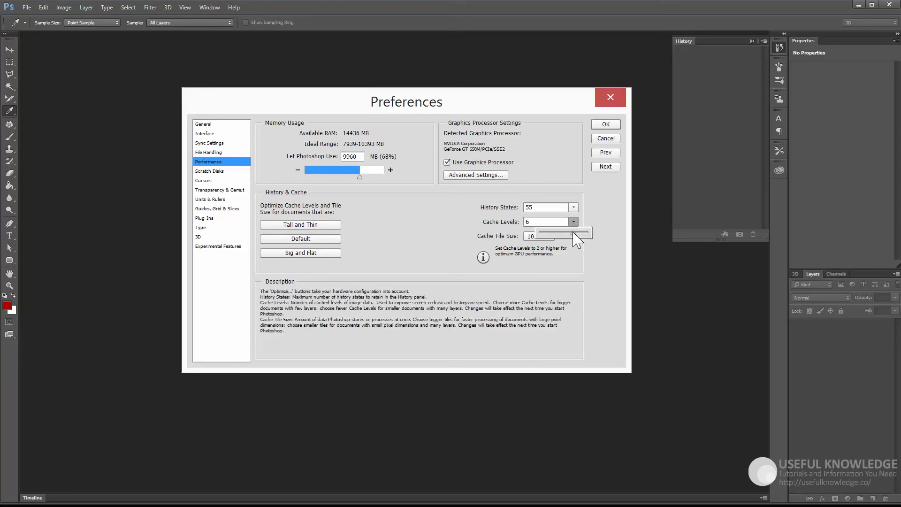
pyautogui.moveTo(572, 232); pyautogui.dragTo(565, 231)
pyautogui.click(600, 192)
# - Look through the Cache Tile Size choices down to 1028K, and close the preferences without applying the changes
pyautogui.click(542, 237)
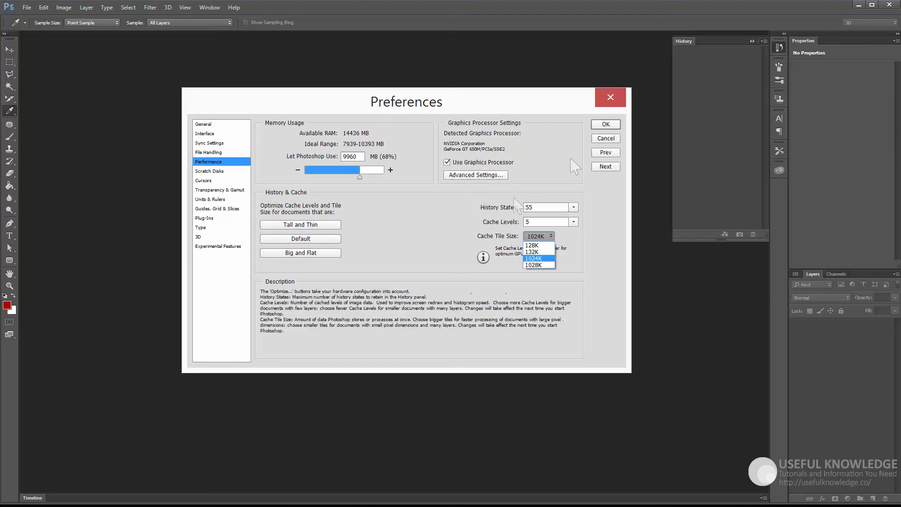
pyautogui.press('Down')
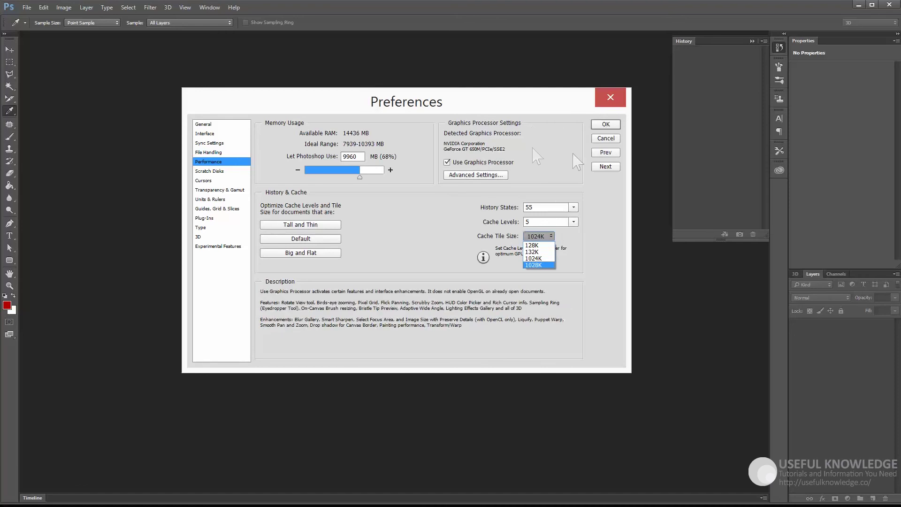
pyautogui.click(608, 140)
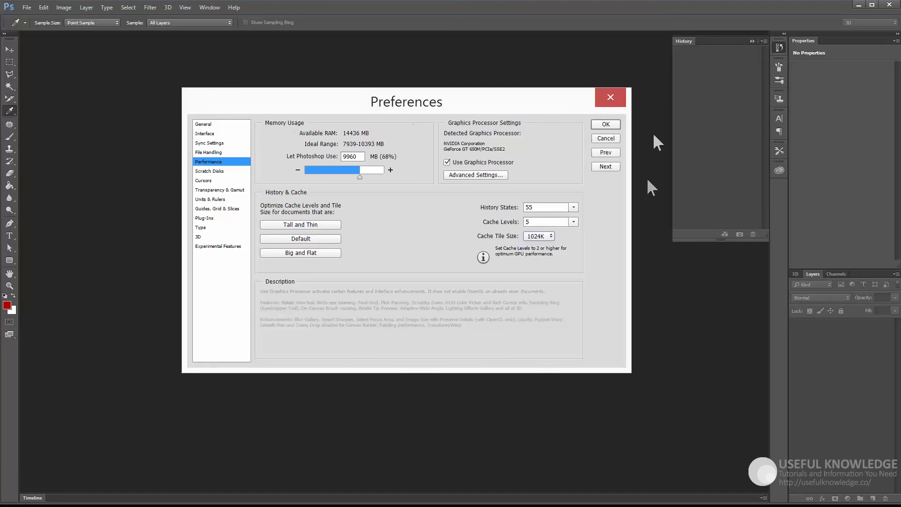
pyautogui.click(608, 96)
# - Open the image 3-4 anteriore.jpg and zoom in on the car's front wheel to 100%
pyautogui.press('z')
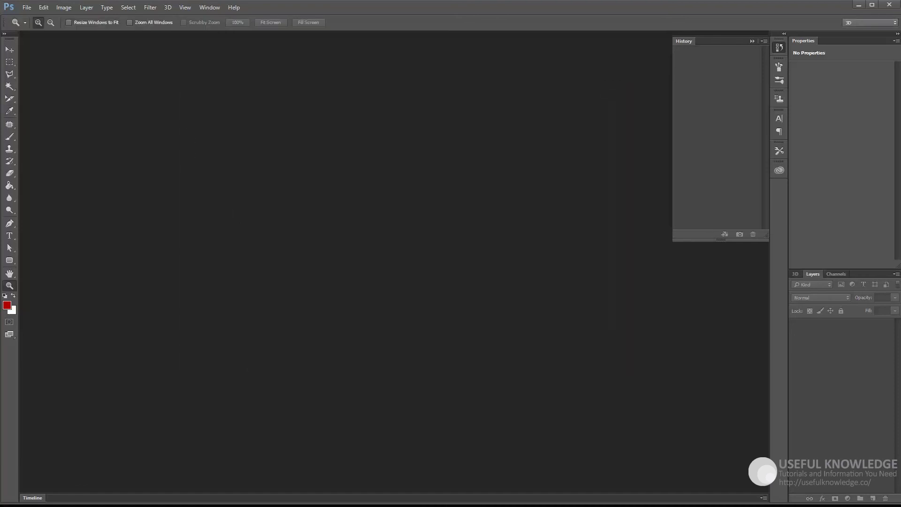
pyautogui.moveTo(145, 198); pyautogui.dragTo(314, 237)
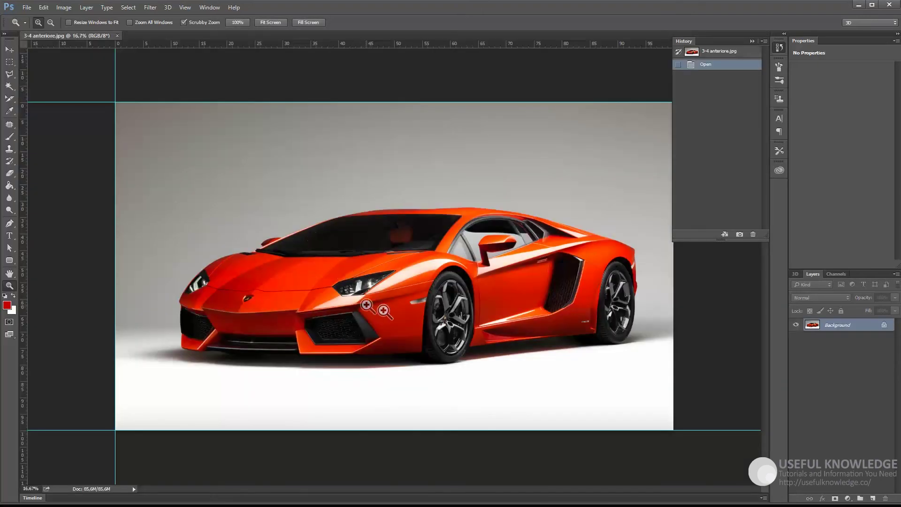
pyautogui.click(446, 310)
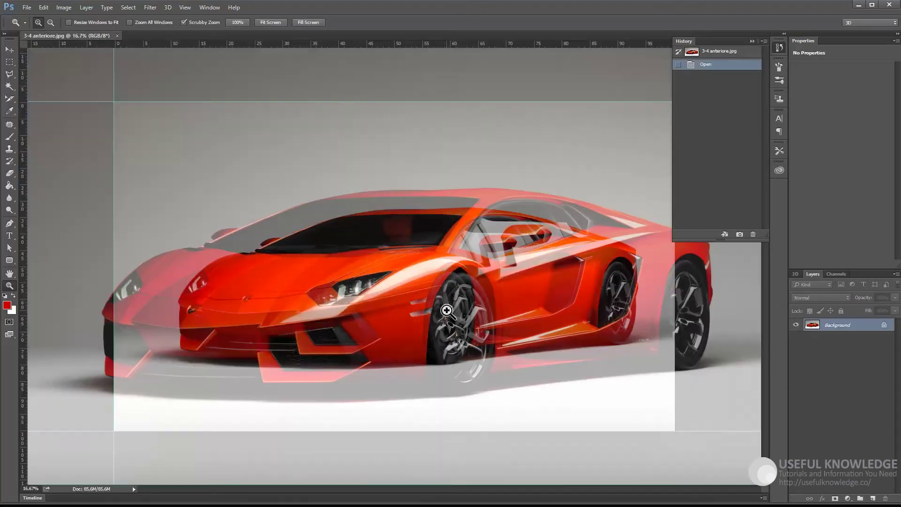
pyautogui.click(446, 310)
pyautogui.click(446, 311)
pyautogui.click(446, 310)
pyautogui.click(446, 310)
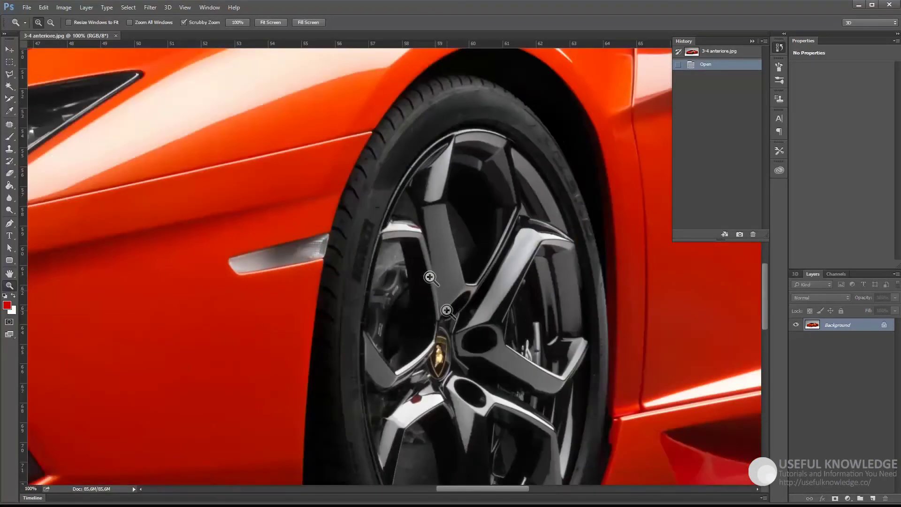
# - Zoom in on the wheel spoke to 1200% to examine the individual pixels, and close the image
pyautogui.click(430, 277)
pyautogui.click(429, 277)
pyautogui.click(430, 278)
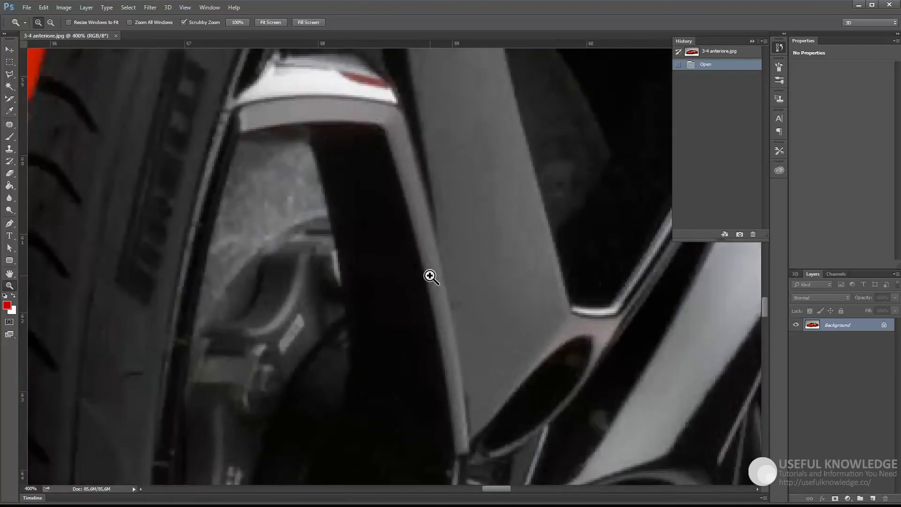
pyautogui.click(430, 277)
pyautogui.click(429, 277)
pyautogui.click(429, 278)
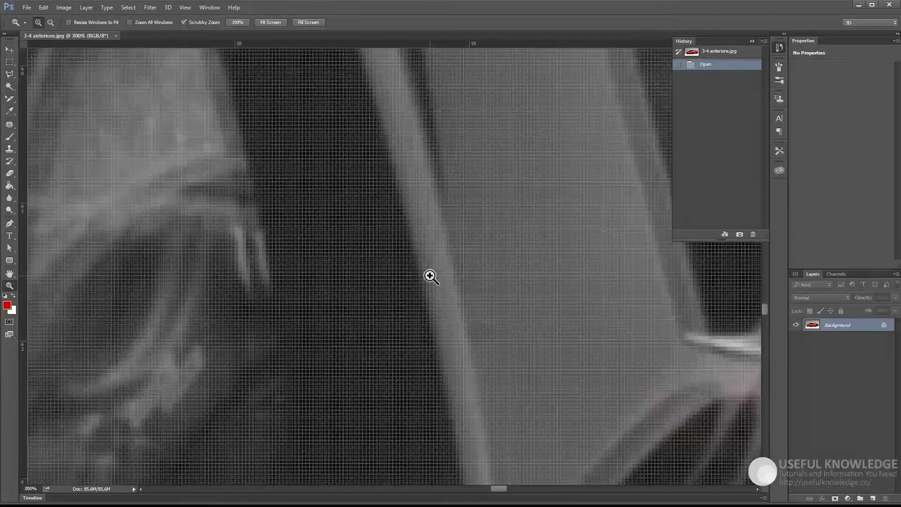
pyautogui.click(430, 277)
pyautogui.click(429, 277)
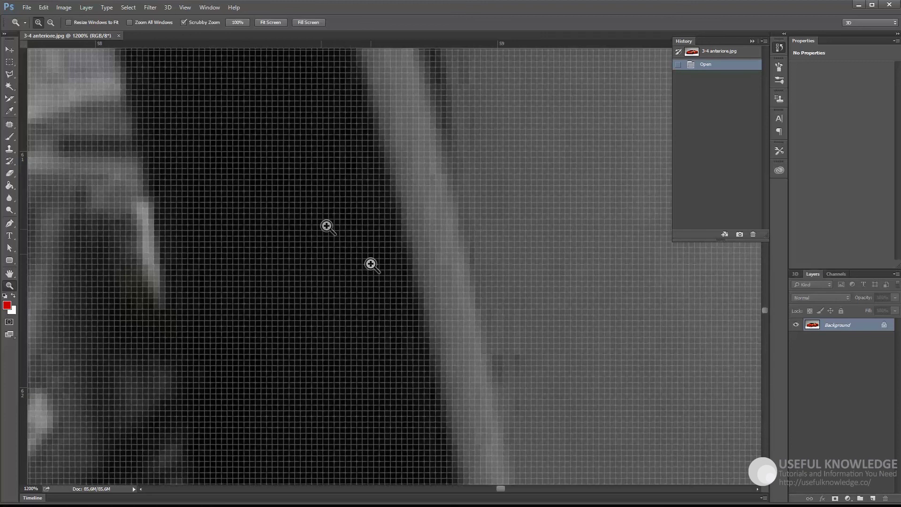
pyautogui.click(118, 35)
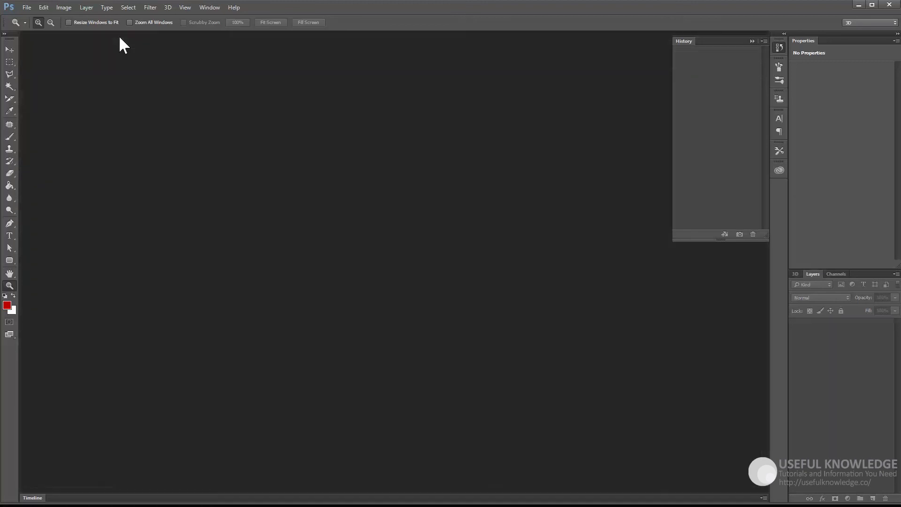
# - Open the Performance preferences and set the Cache Tile Size to 1024K
pyautogui.click(43, 7)
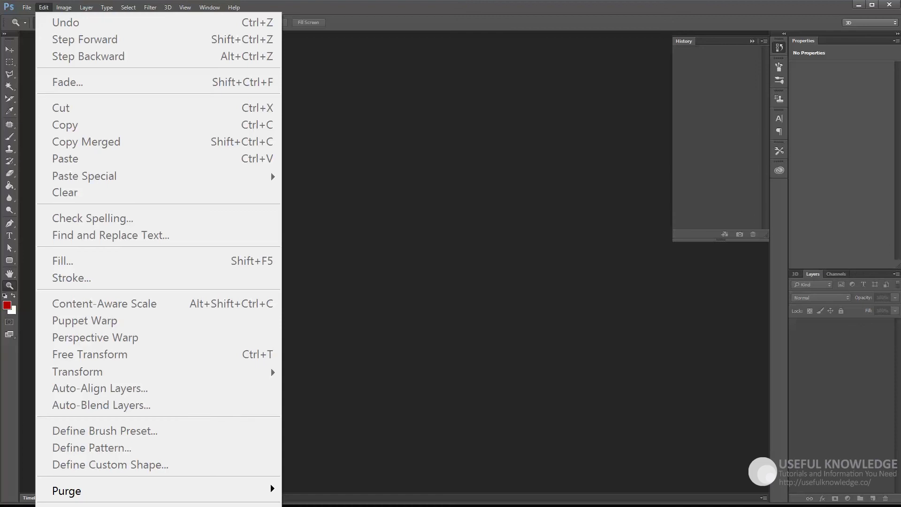
pyautogui.moveTo(141, 506)
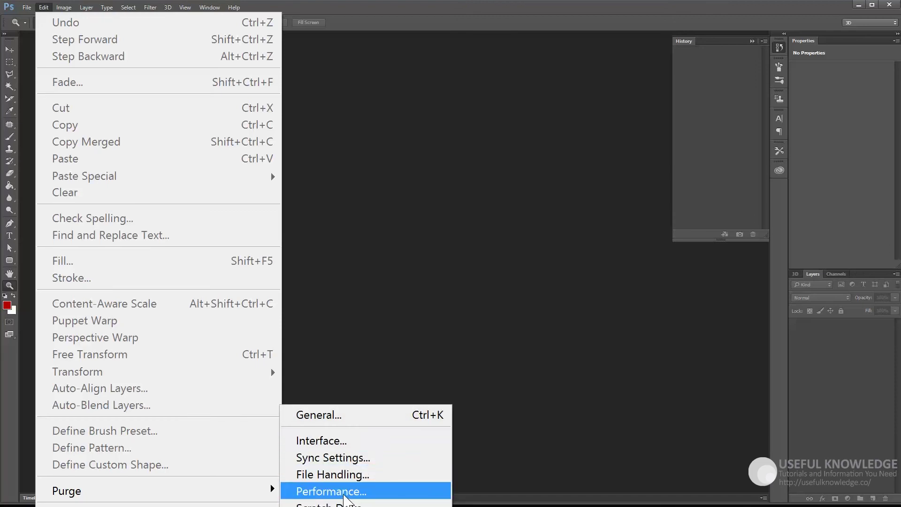
pyautogui.click(348, 498)
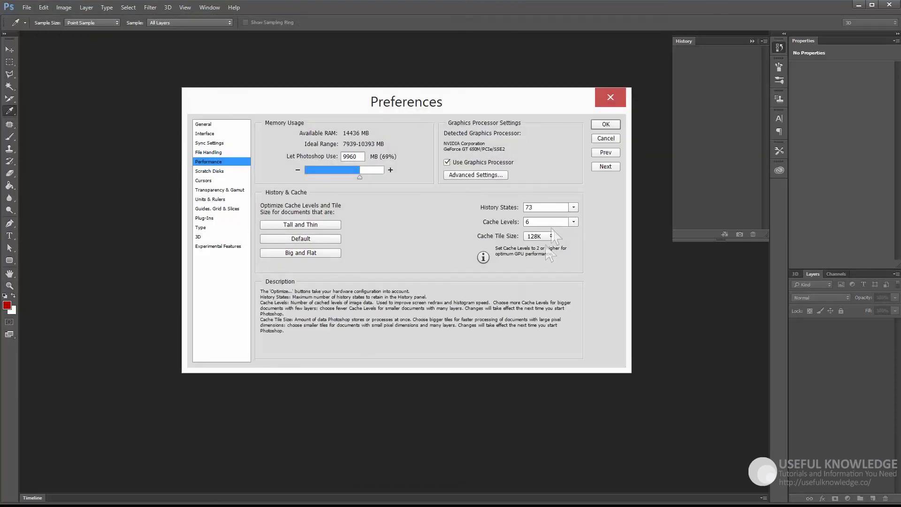
pyautogui.click(553, 235)
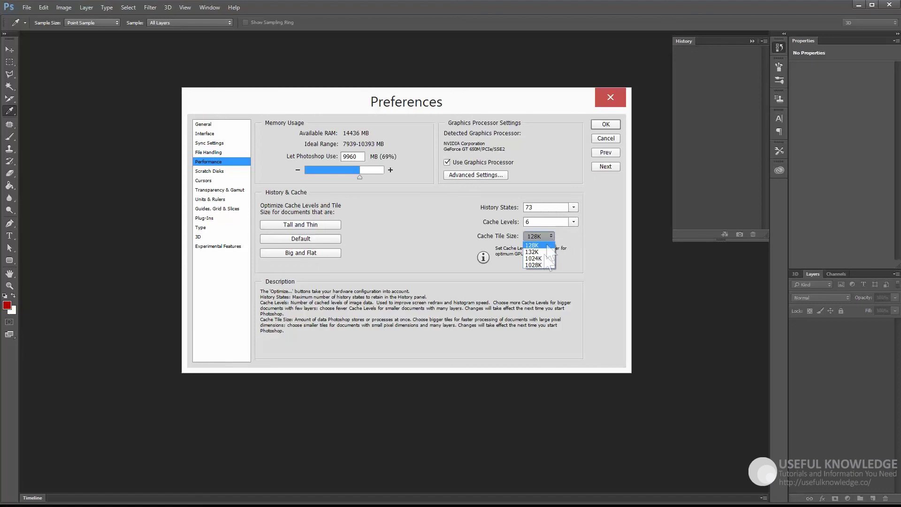
pyautogui.click(539, 260)
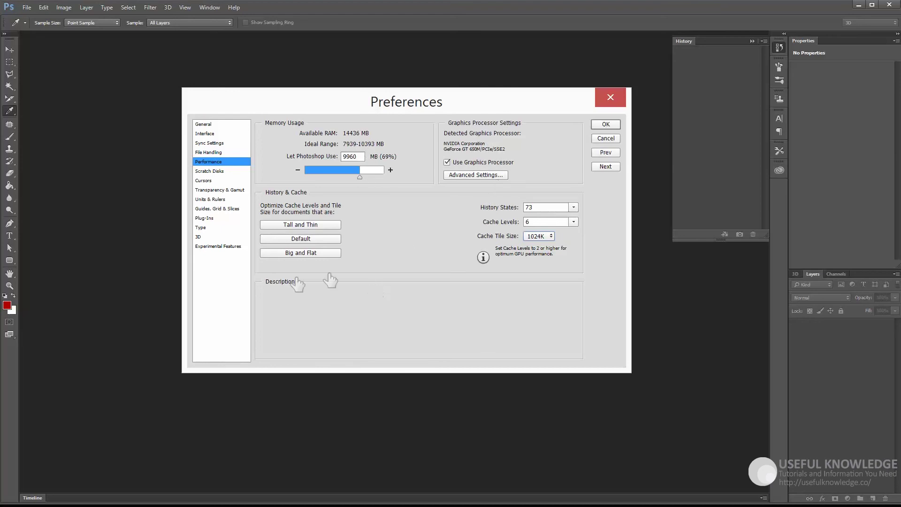
# - Look at the Scratch Disks preferences, and cancel the preferences from the Performance page without applying the changes
pyautogui.click(209, 171)
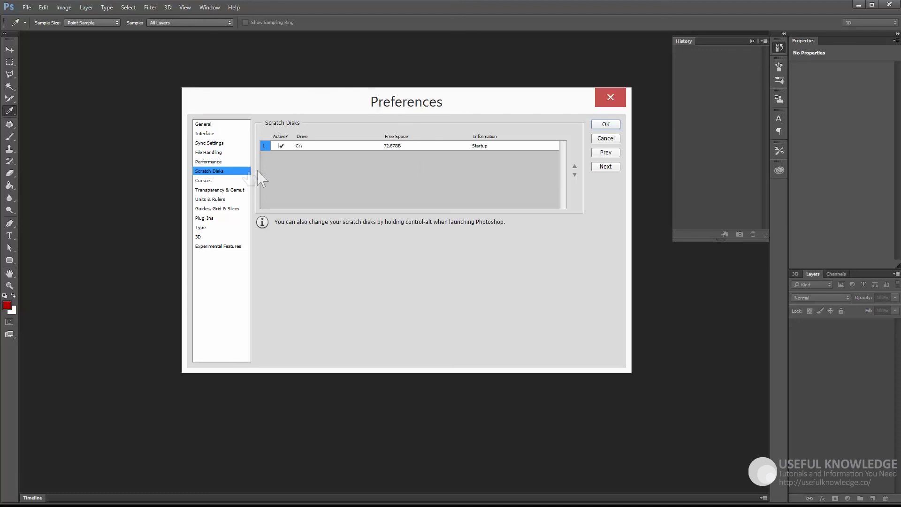
pyautogui.click(215, 162)
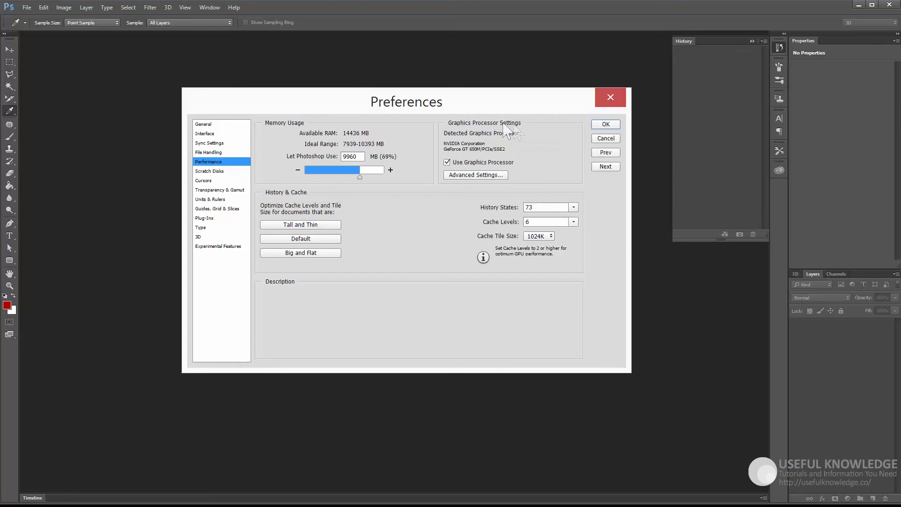
pyautogui.click(606, 140)
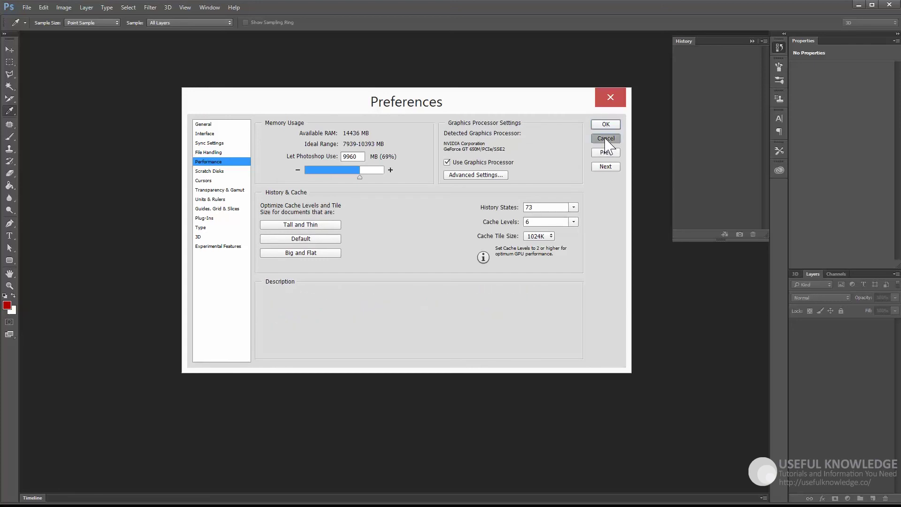